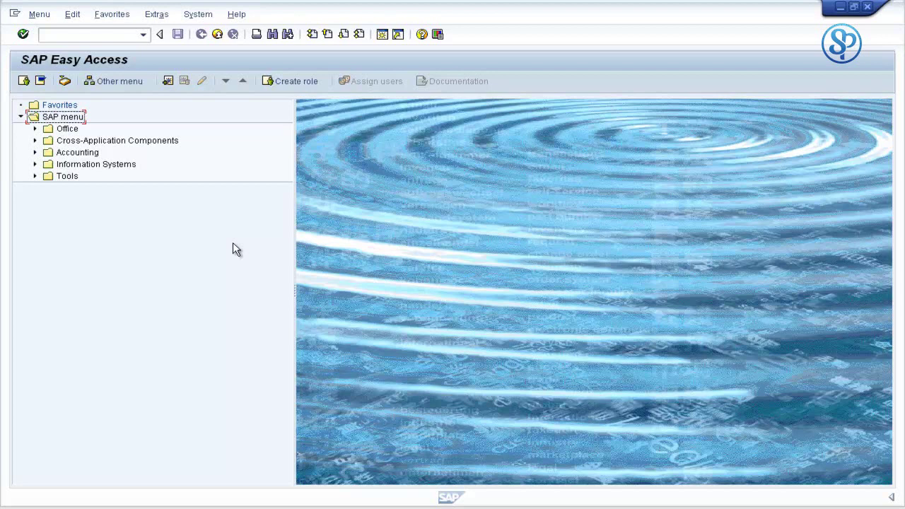
Run transaction LDAPLOG to open the log selection screen for LDAPSYNC / USER
left_click(115, 36)
type("ldaplog")
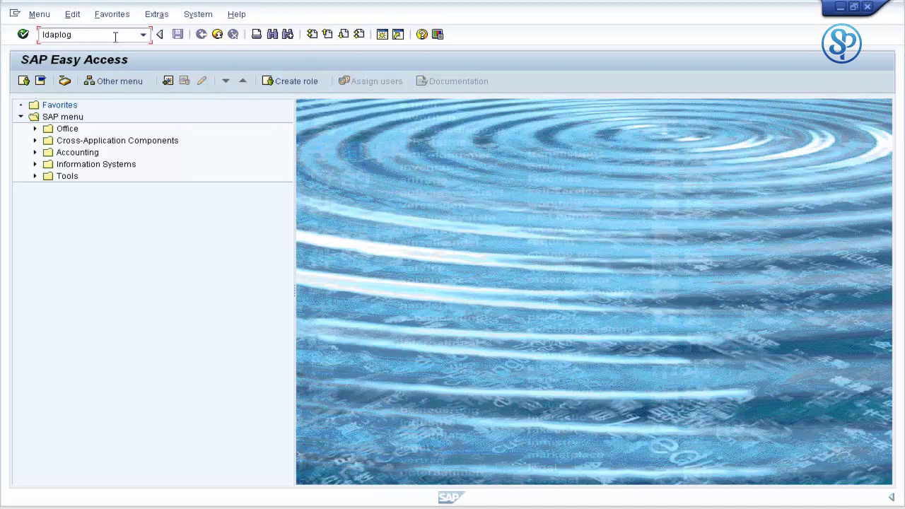
key("Return")
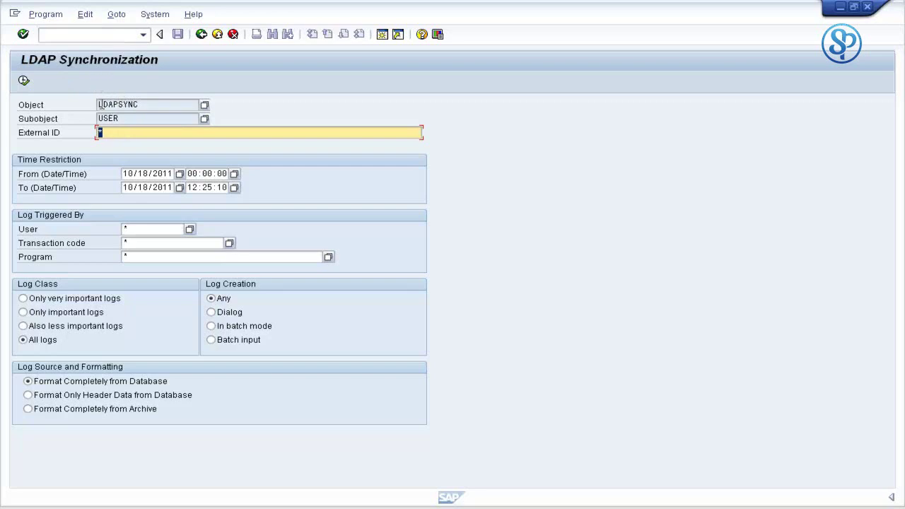
Check the 10/18/2011 From/To dates and User filter, then execute the log report
left_click(123, 173)
left_click(135, 187)
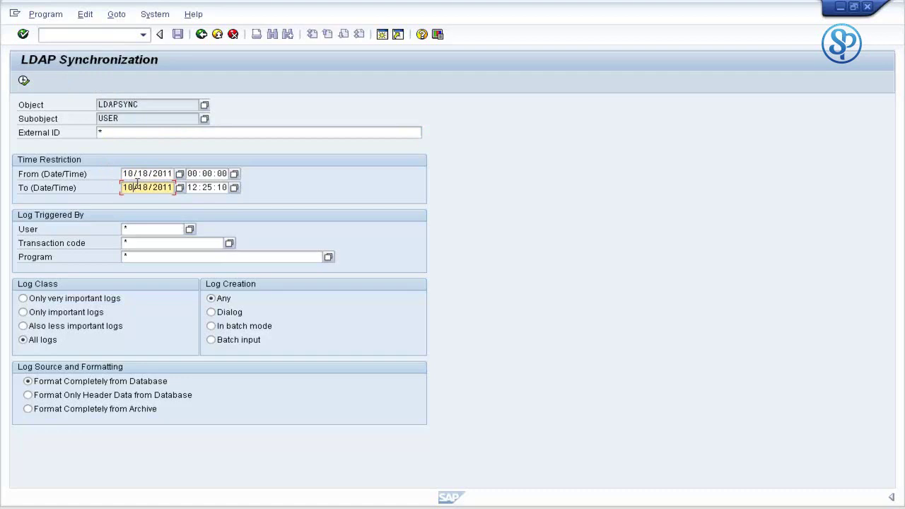
left_click(141, 229)
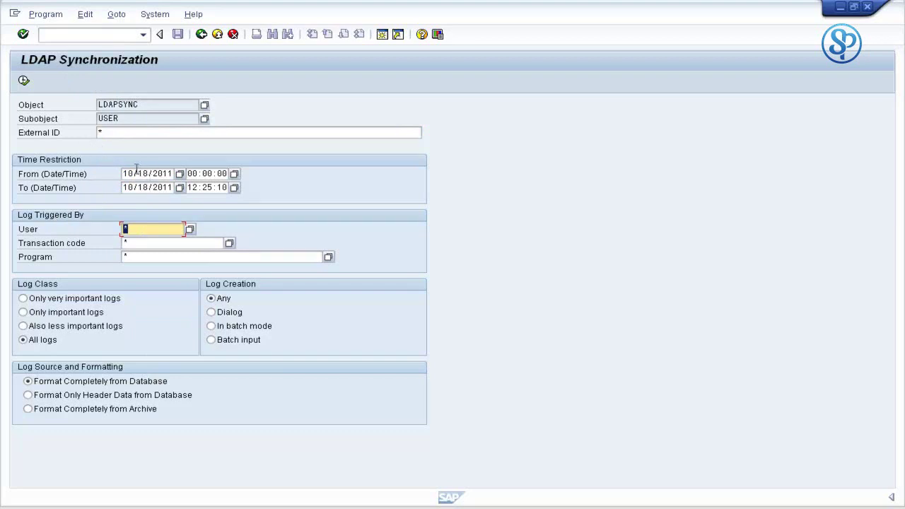
left_click(24, 80)
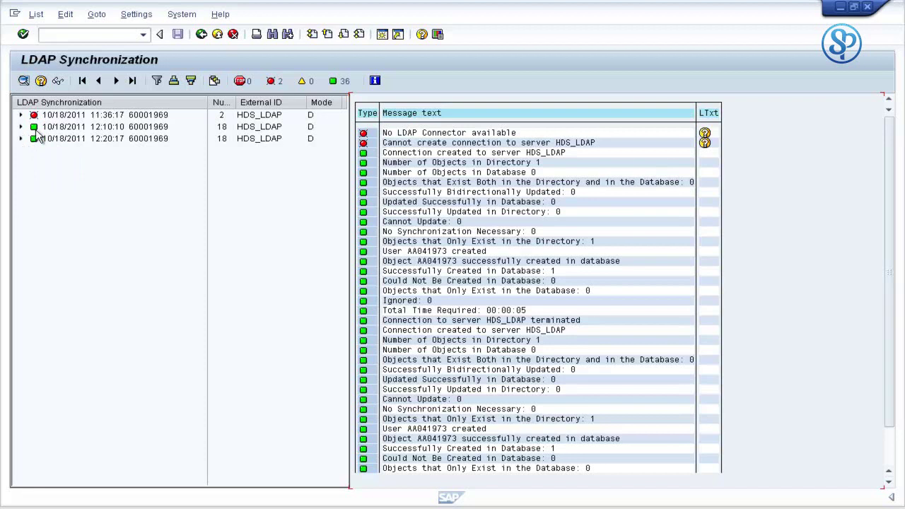
left_click(25, 130)
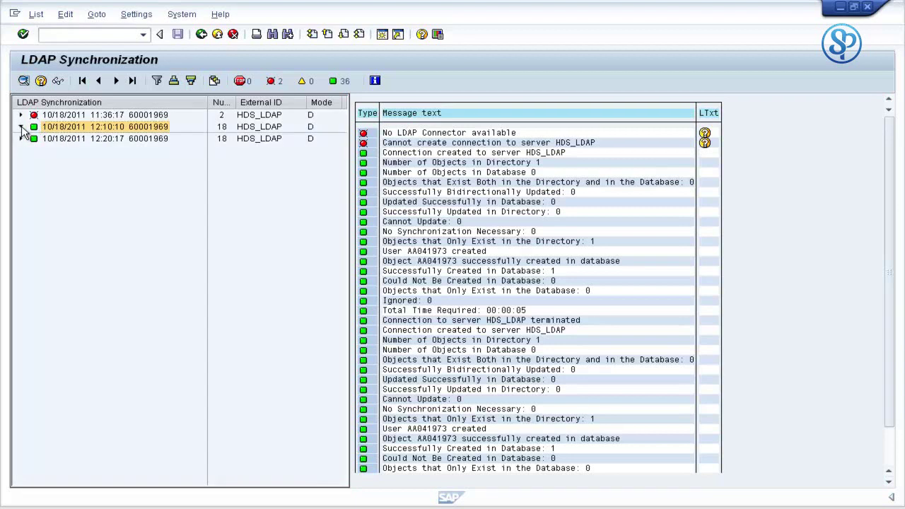
left_click(21, 128)
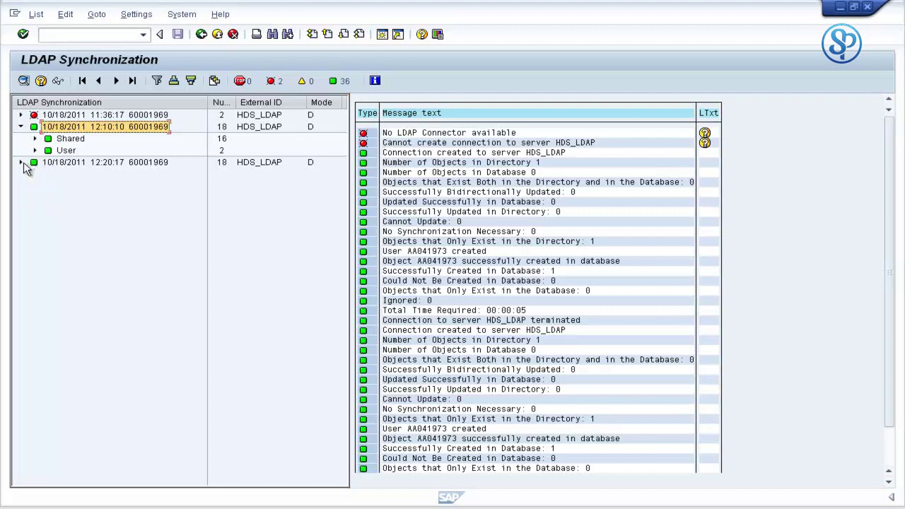
left_click(21, 163)
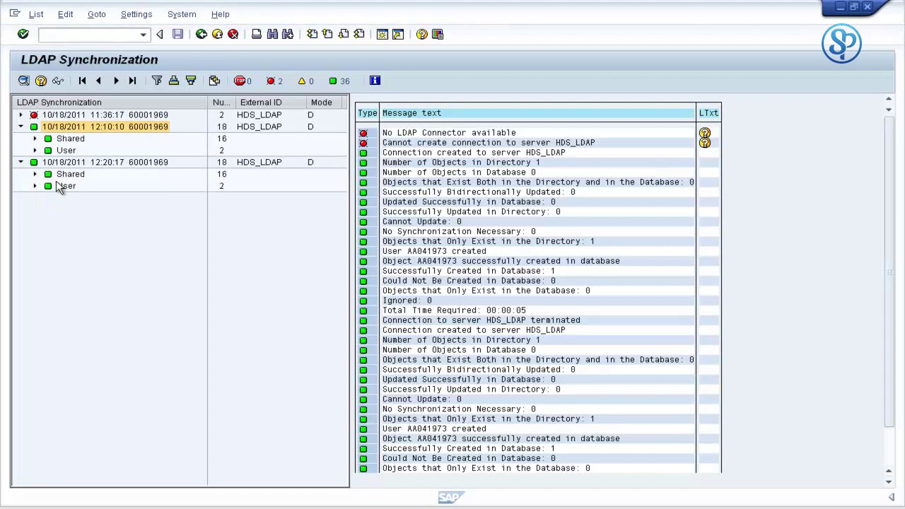
left_click(35, 185)
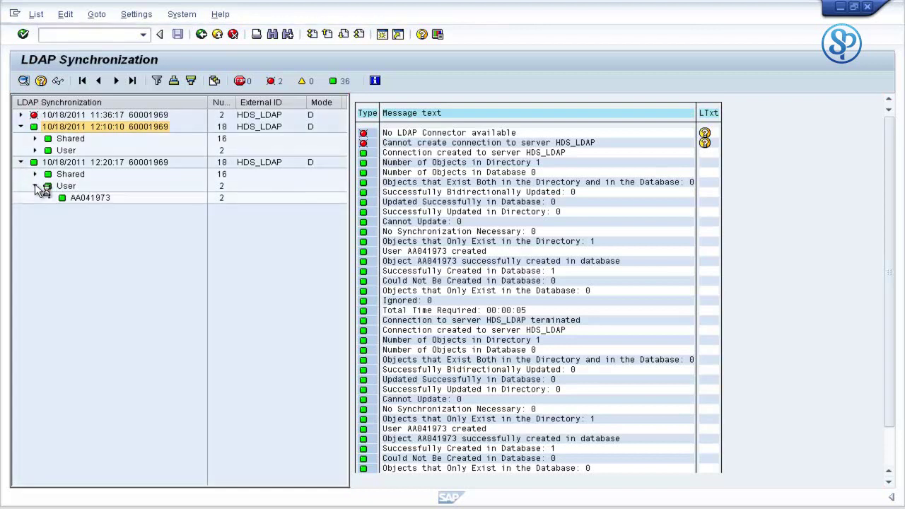
left_click(83, 201)
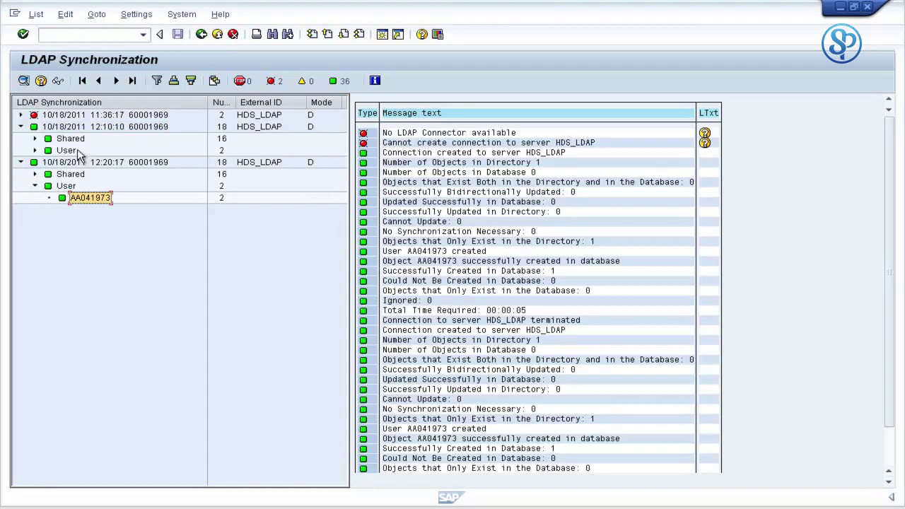
Expand the failed 11:36:17 run's Shared branch and list only its Connections errors
left_click(55, 119)
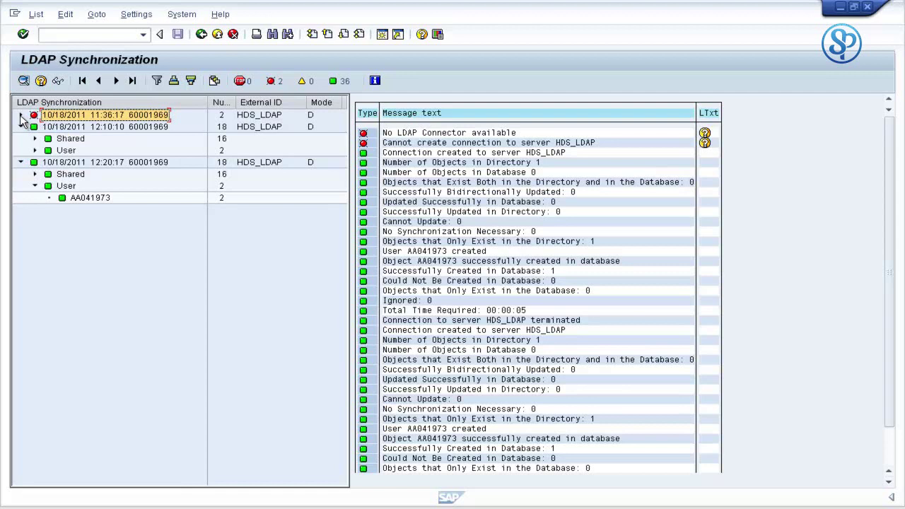
left_click(21, 116)
left_click(62, 116)
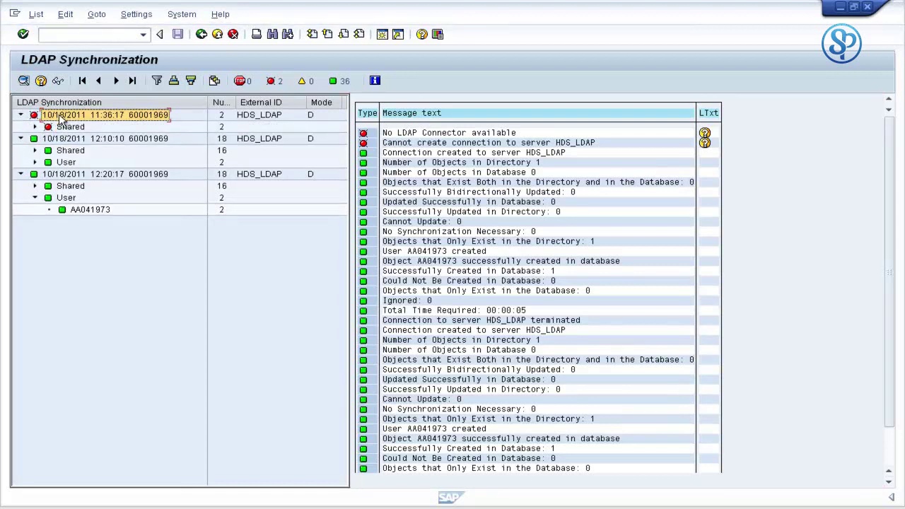
left_click(34, 127)
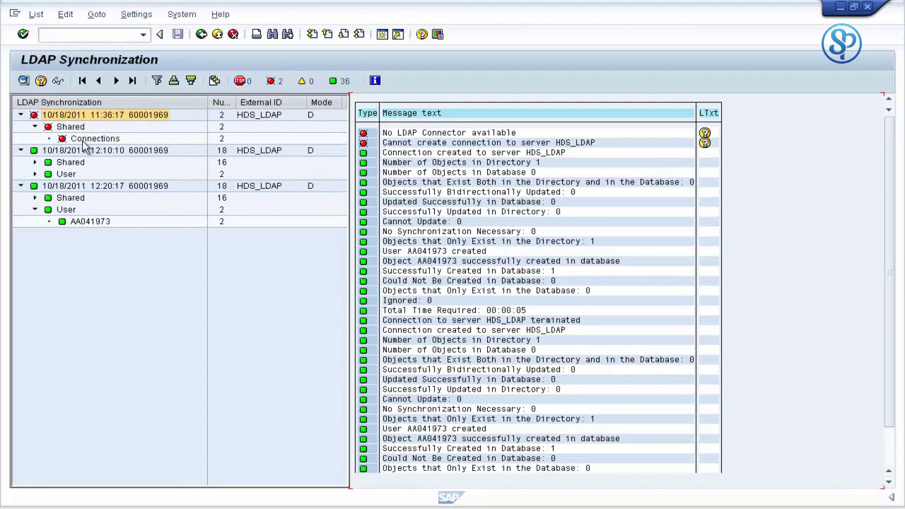
left_click(85, 141)
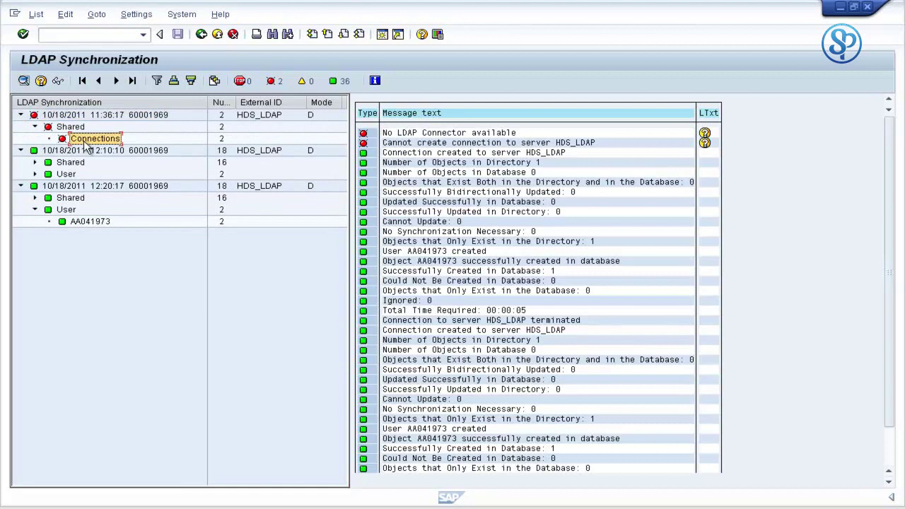
double_click(86, 142)
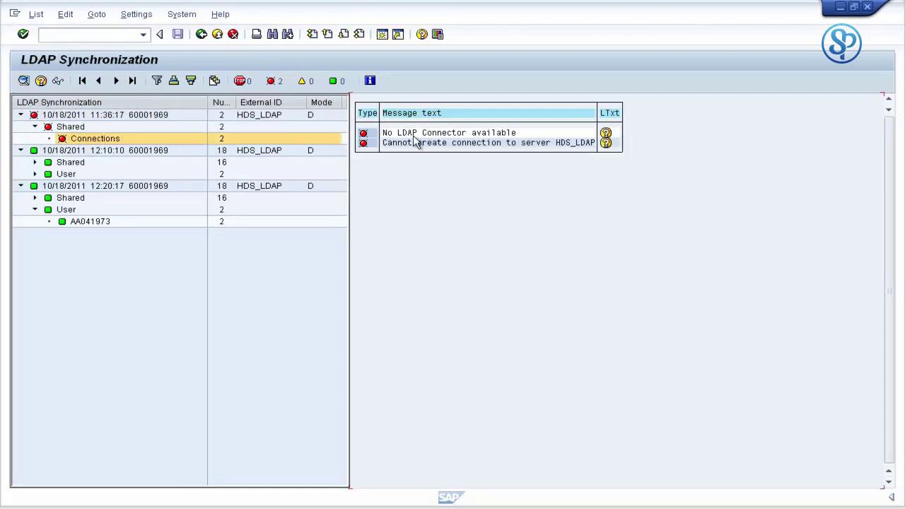
left_click(87, 143)
left_click(34, 174)
left_click(80, 186)
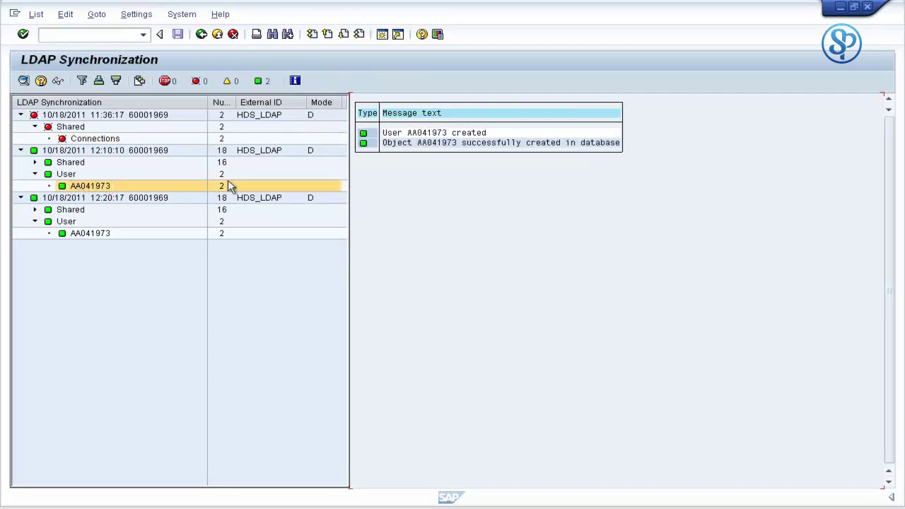
left_click(429, 135)
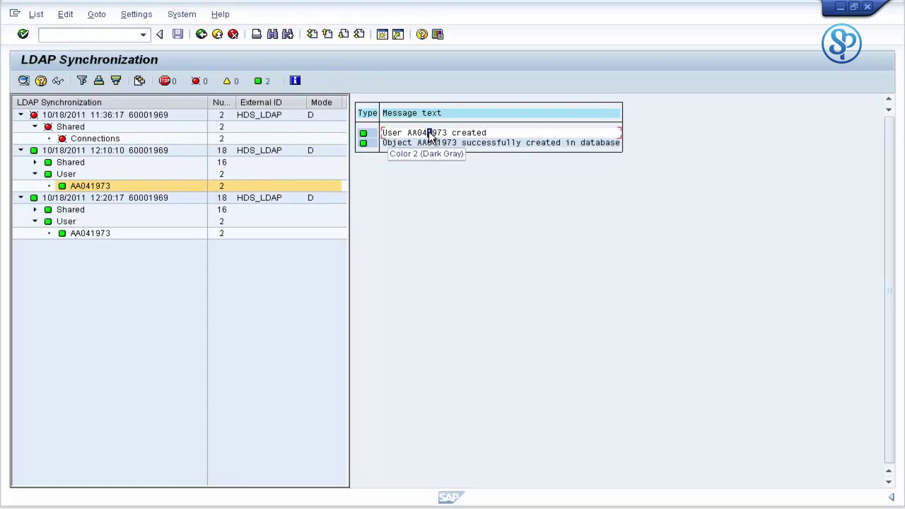
left_click(102, 234)
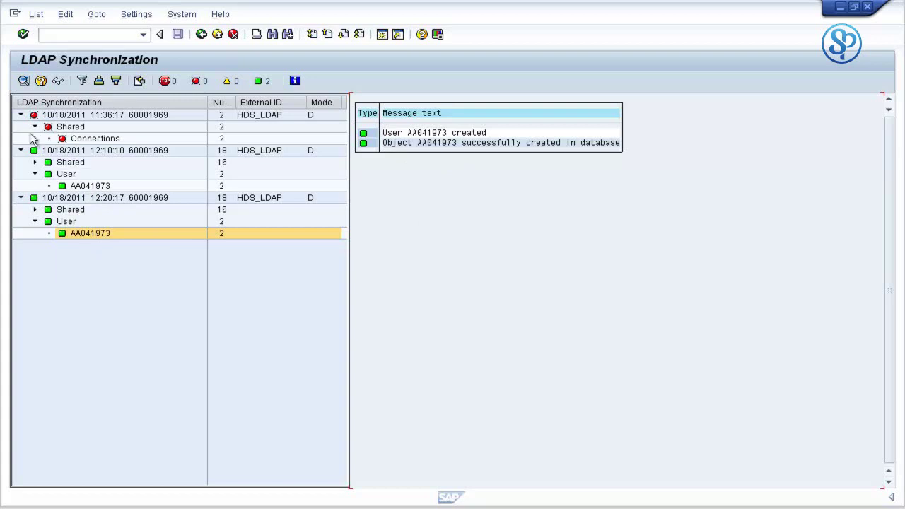
Collapse the 12:10:10, 12:20:17 and 11:36:17 runs, then re-expand 12:20:17 to AA041973
left_click(20, 150)
left_click(20, 161)
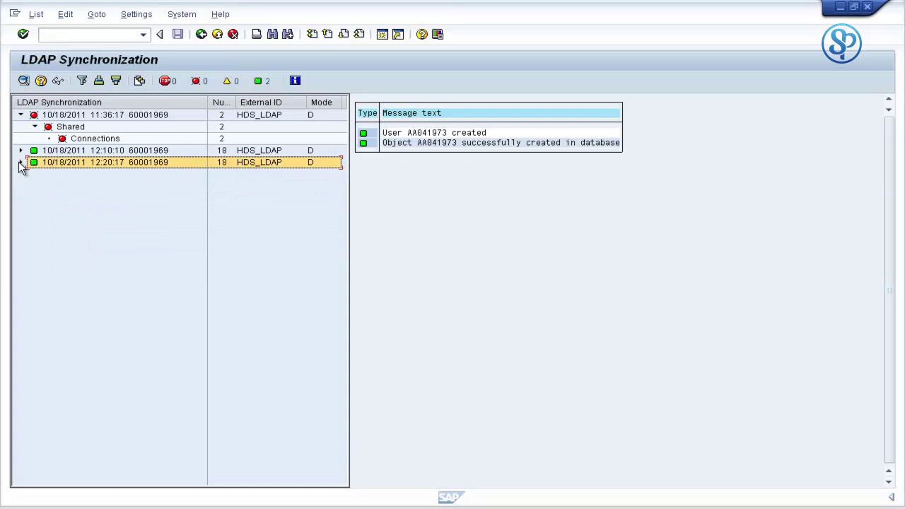
left_click(21, 115)
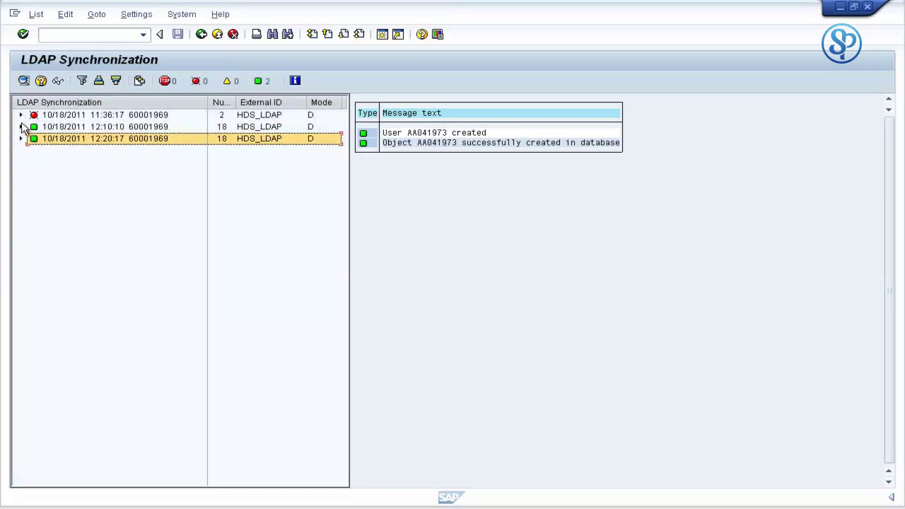
left_click(20, 139)
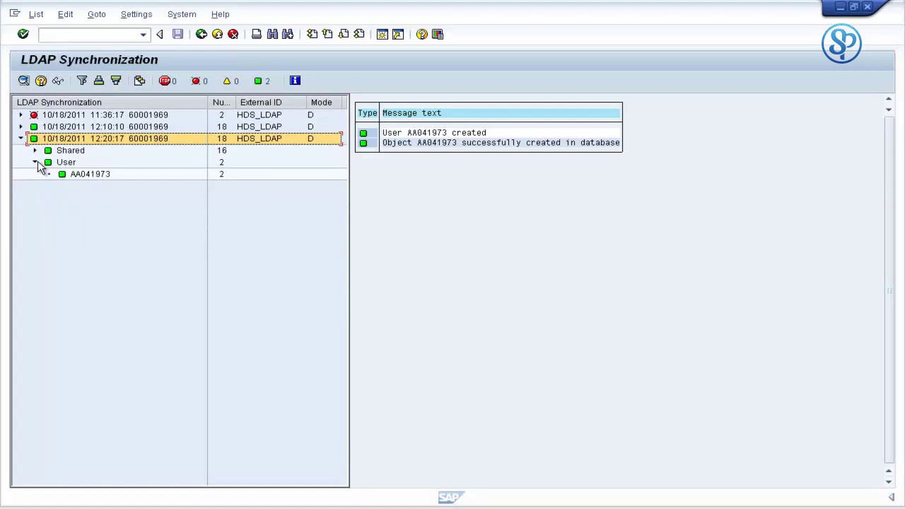
left_click(80, 175)
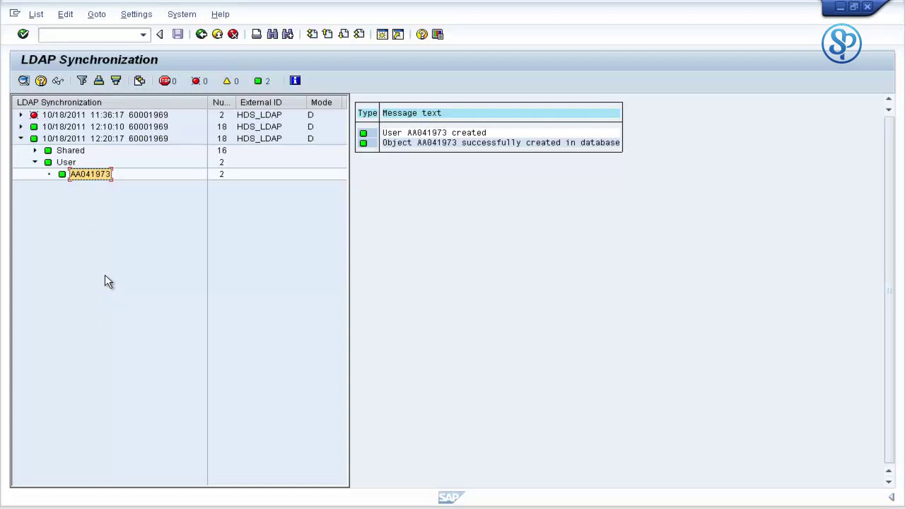
left_click(68, 139)
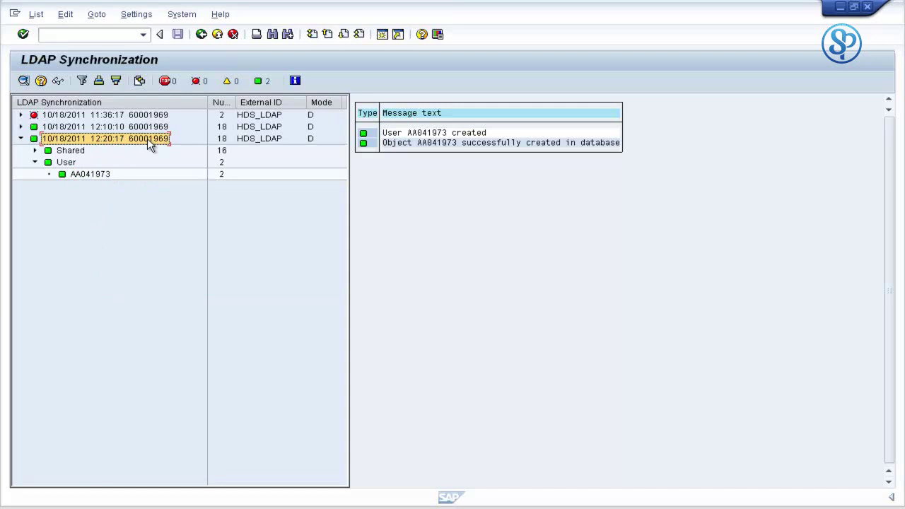
left_click(263, 143)
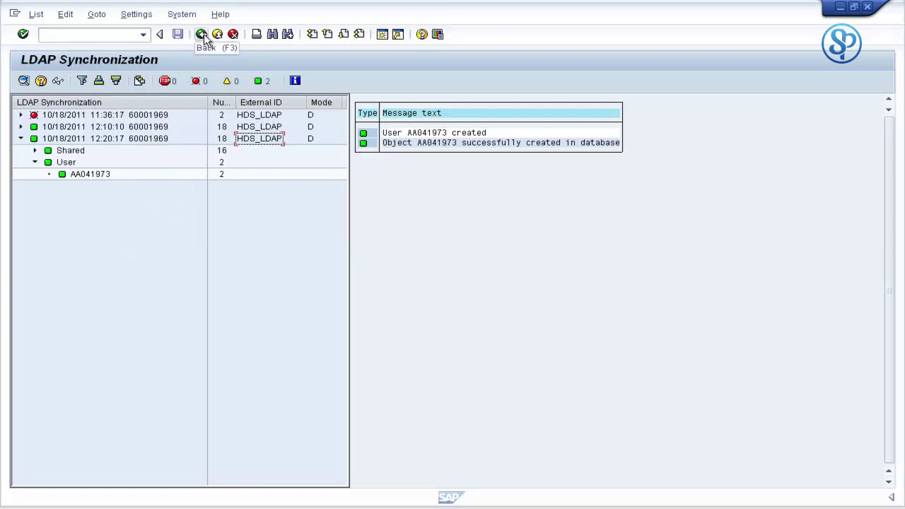
left_click(103, 177)
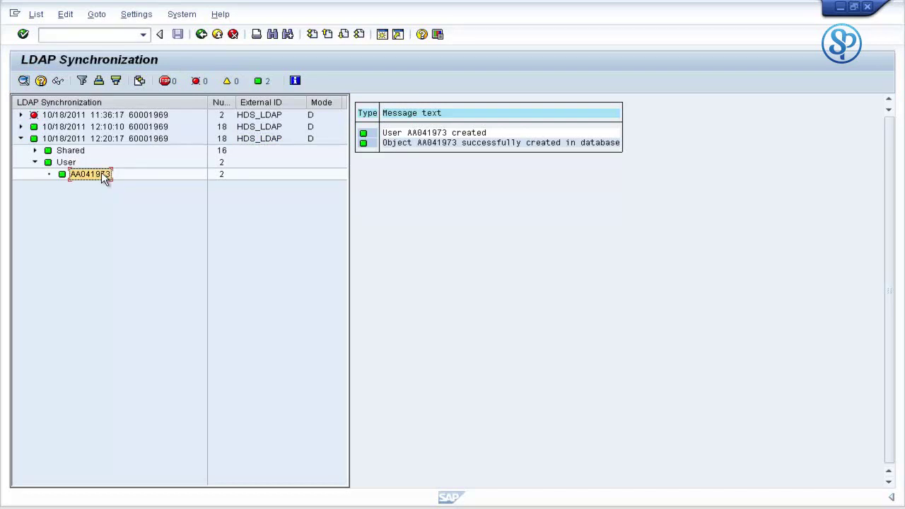